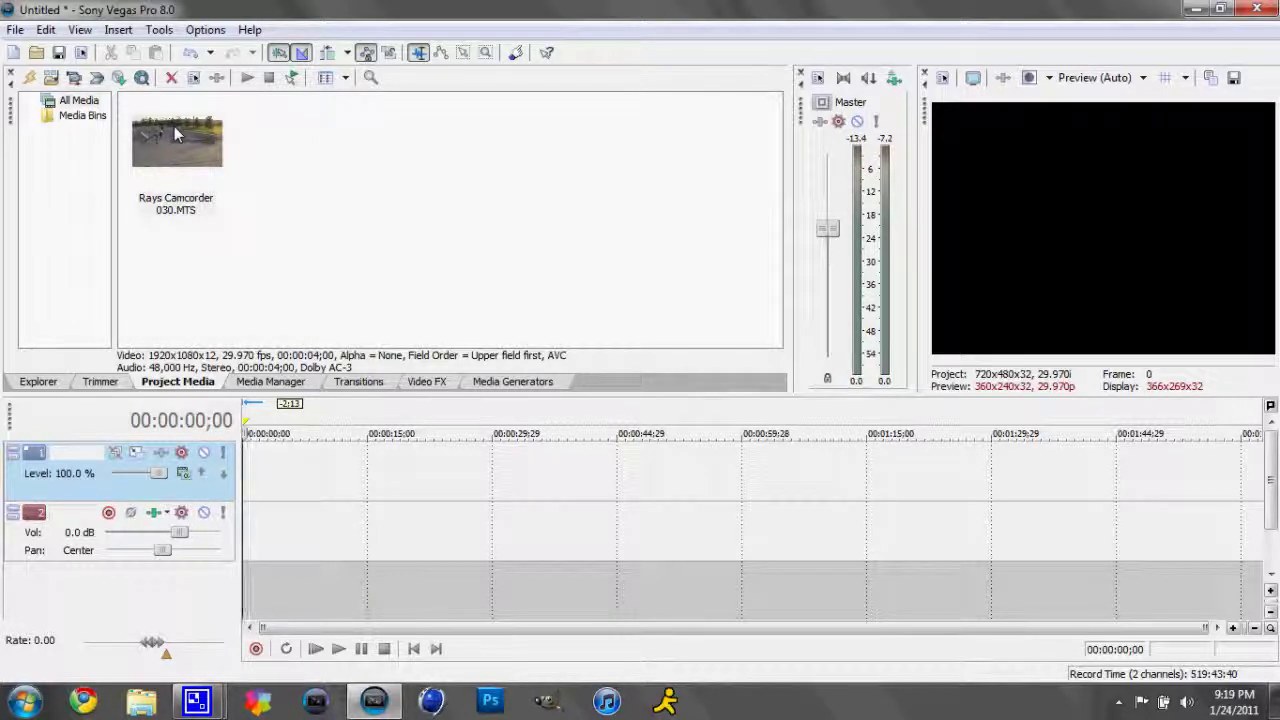
Drag Rays Camcorder 030.MTS from Project Media onto the timeline.
left_click_drag(174, 126, 258, 459)
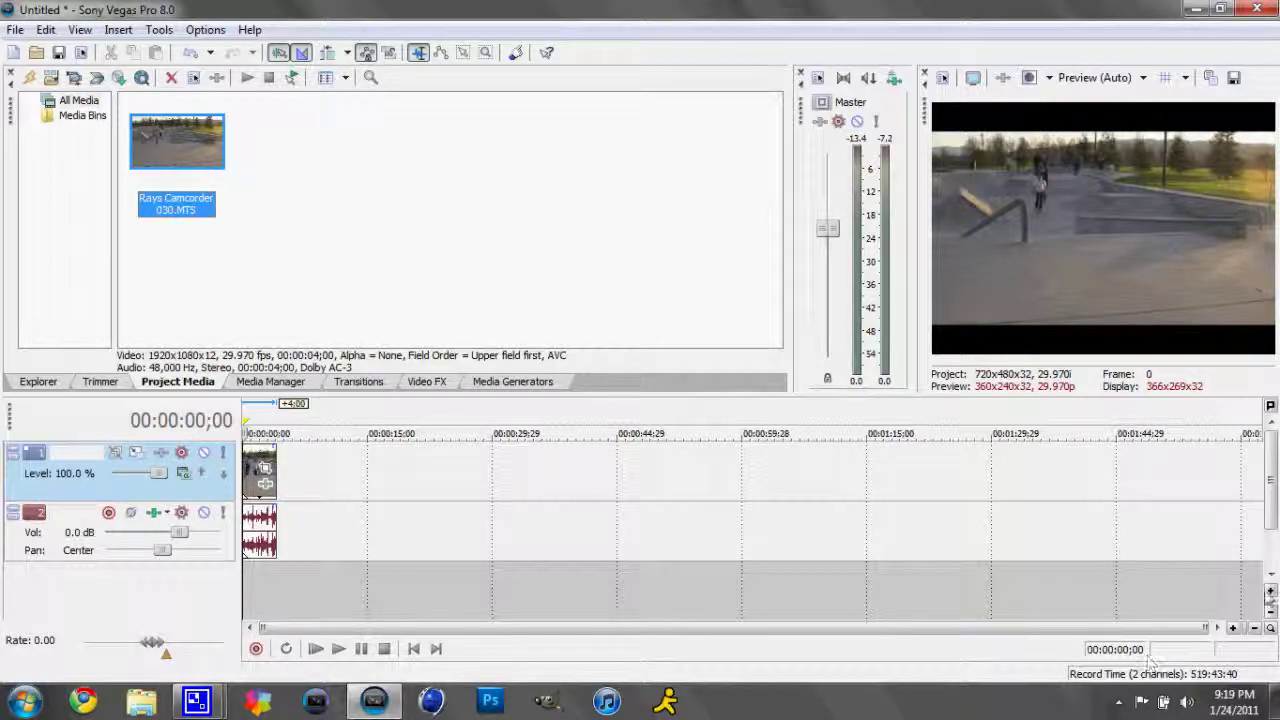
Zoom the timeline in six times so the 4-second clip fills more width.
left_click(1233, 628)
left_click(1233, 628)
left_click(1233, 628)
left_click(1233, 628)
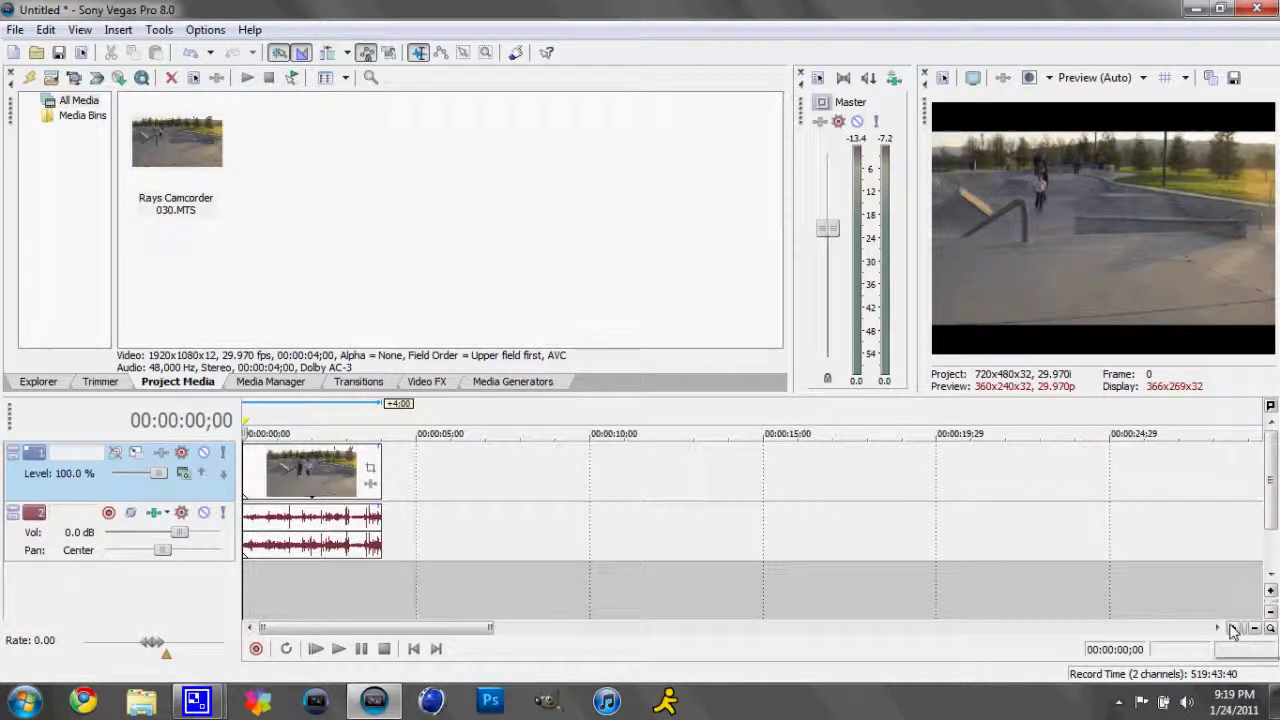
left_click(1233, 628)
left_click(1233, 628)
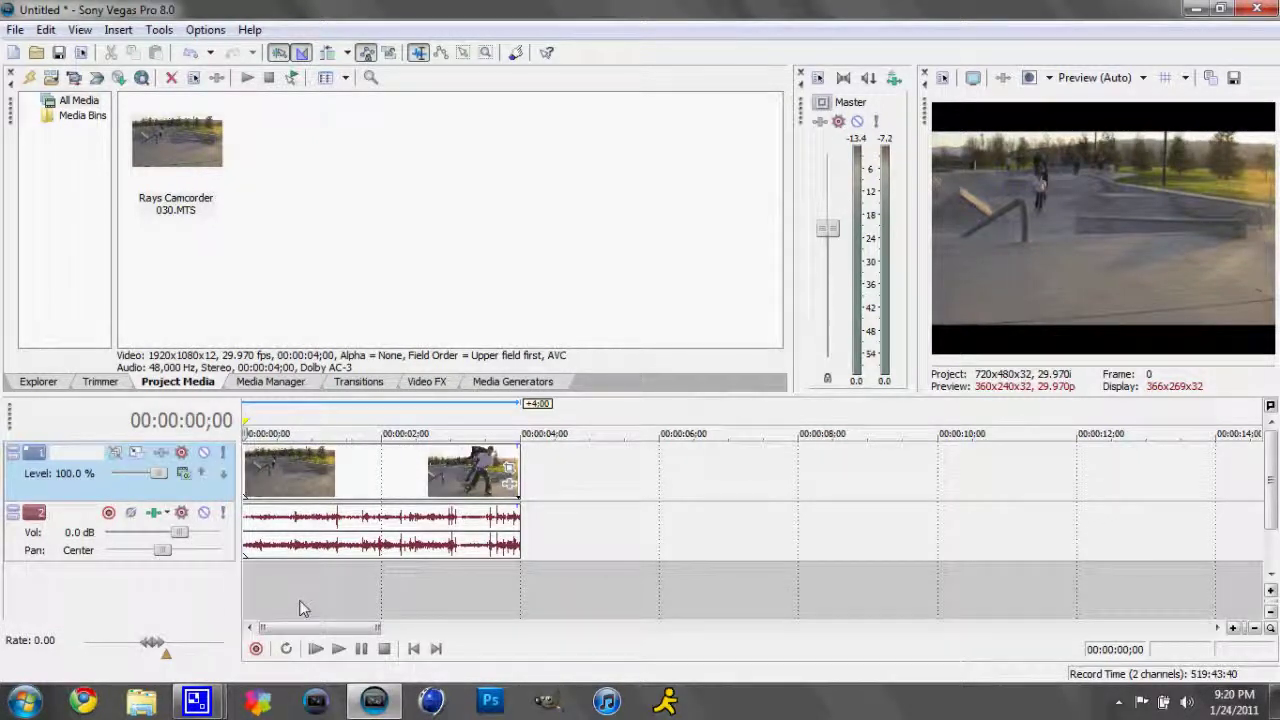
left_click(338, 650)
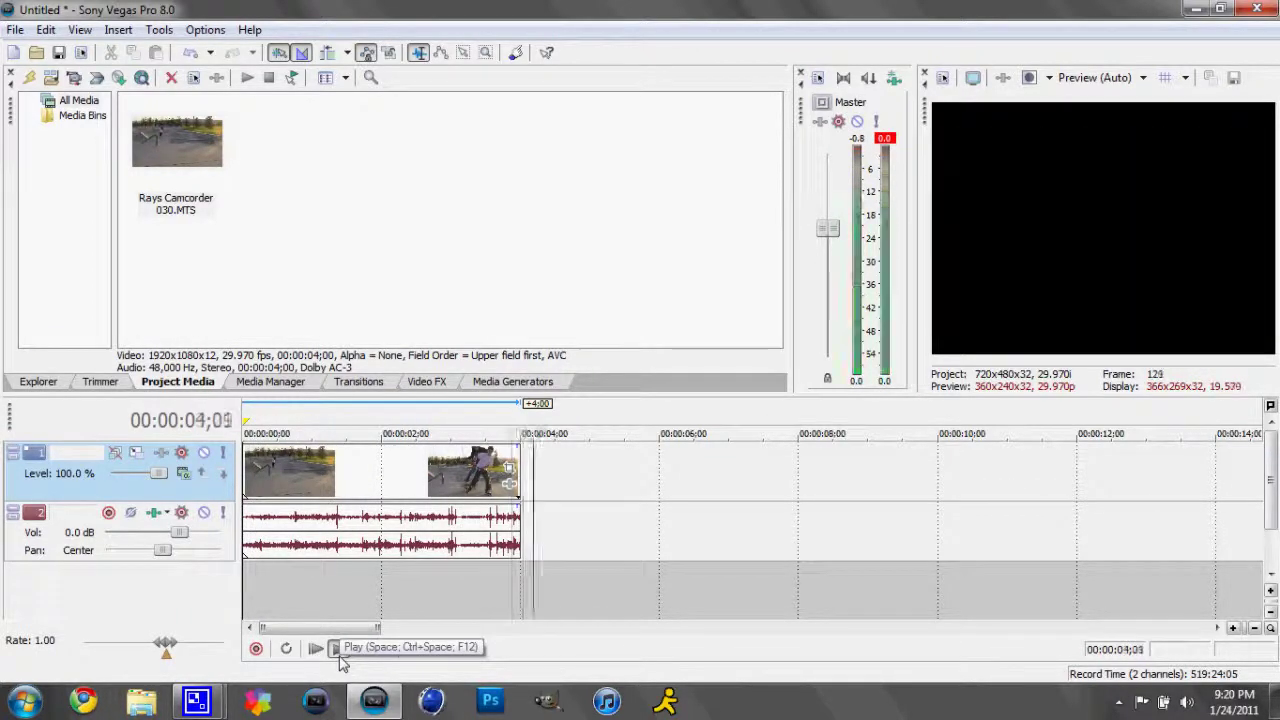
key("space")
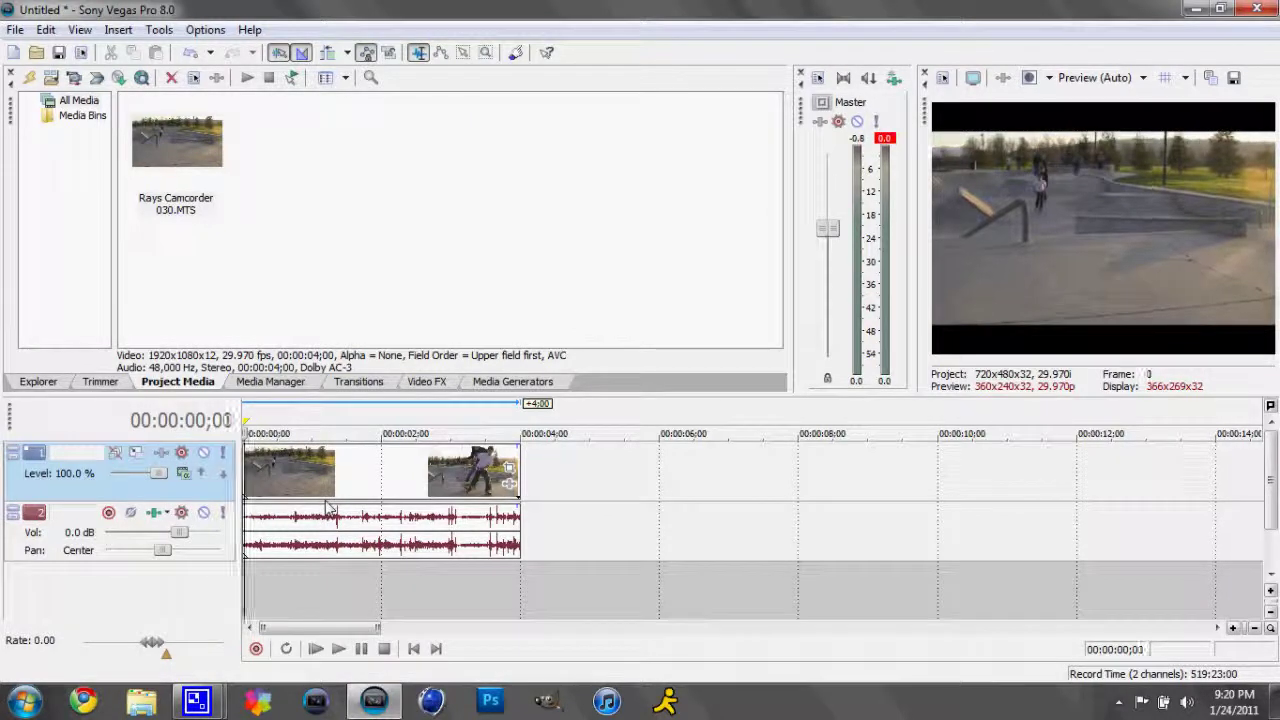
key("space")
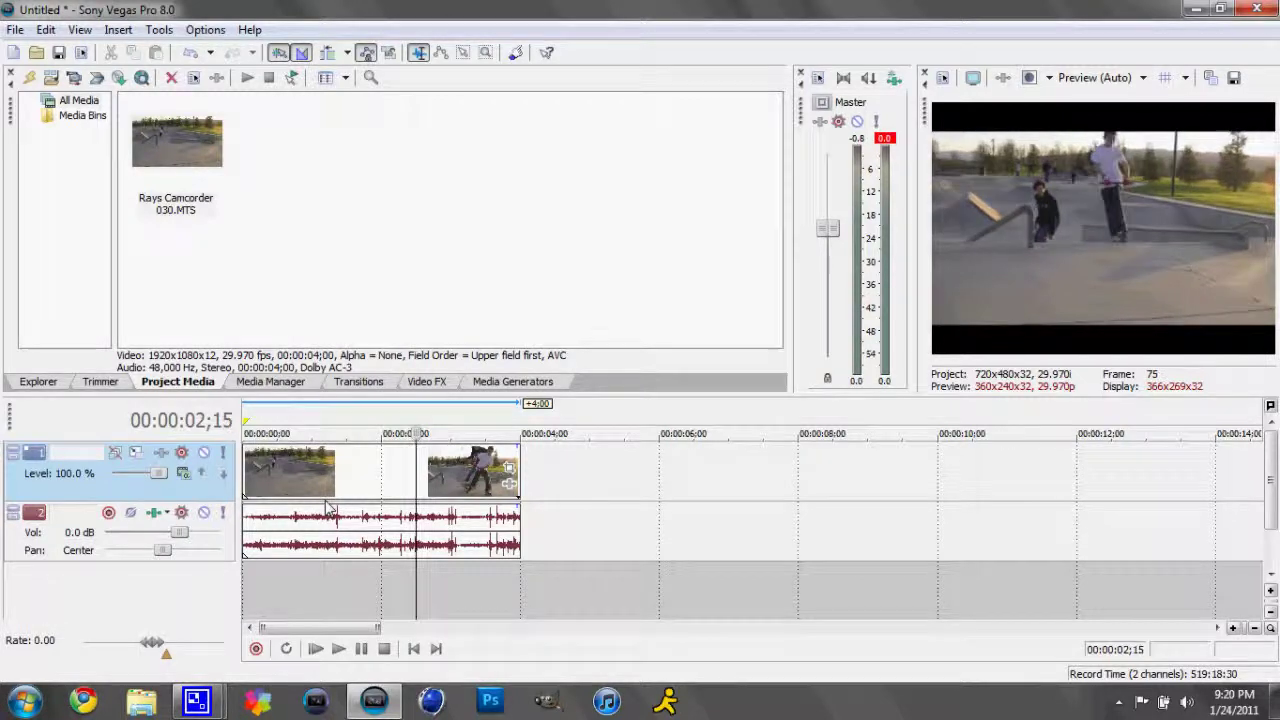
Split the clip and audio at about 00:00:02;13, then stretch the second part longer.
scroll(330, 508, "down", 3)
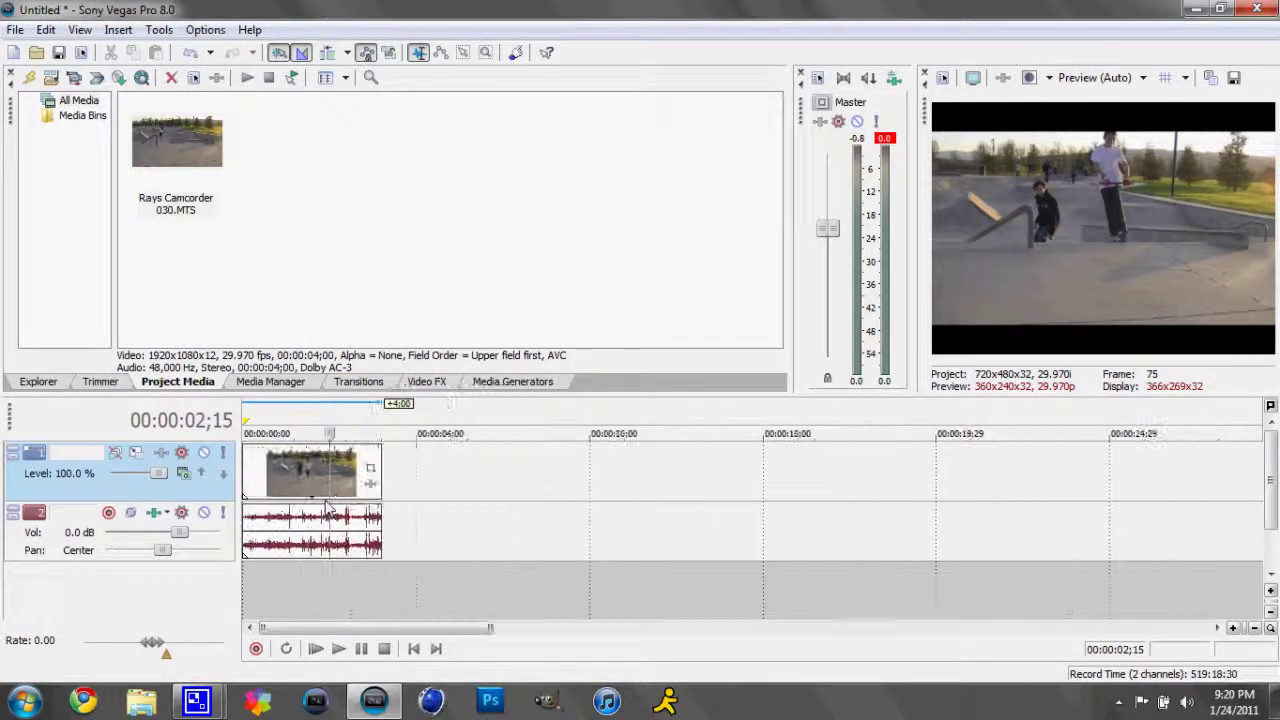
scroll(330, 508, "up", 2)
scroll(330, 508, "up", 3)
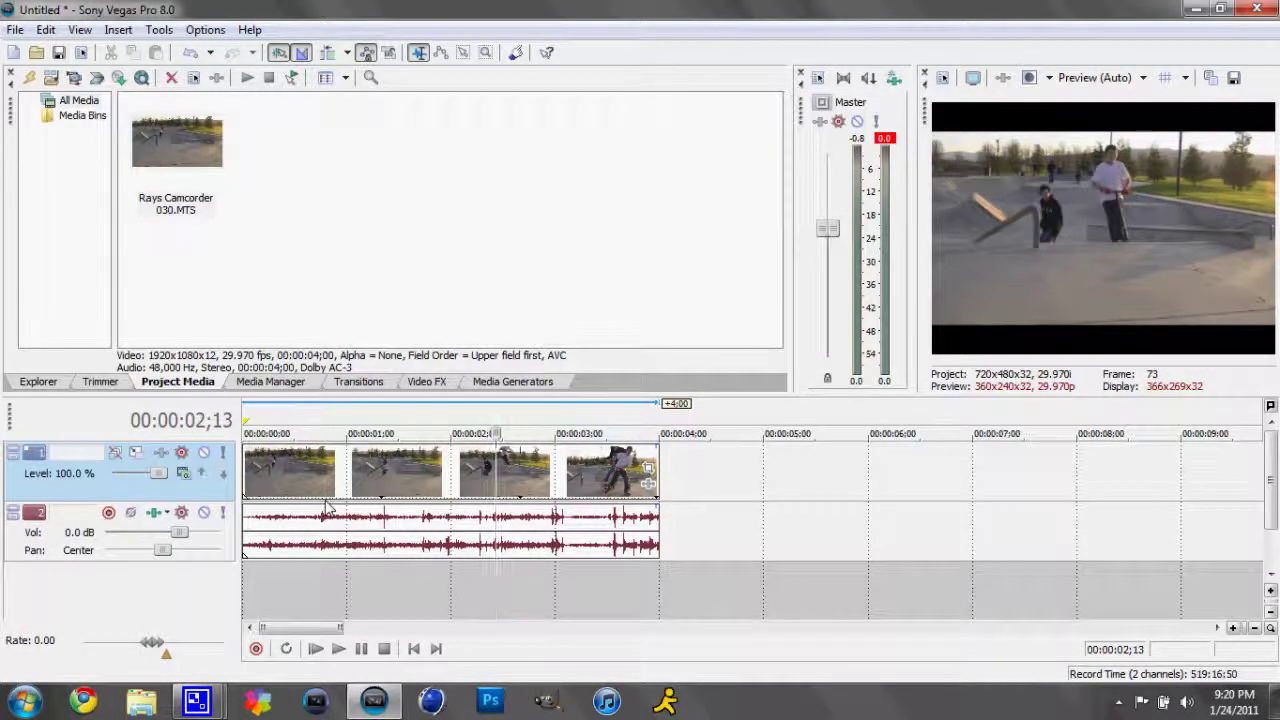
key("s")
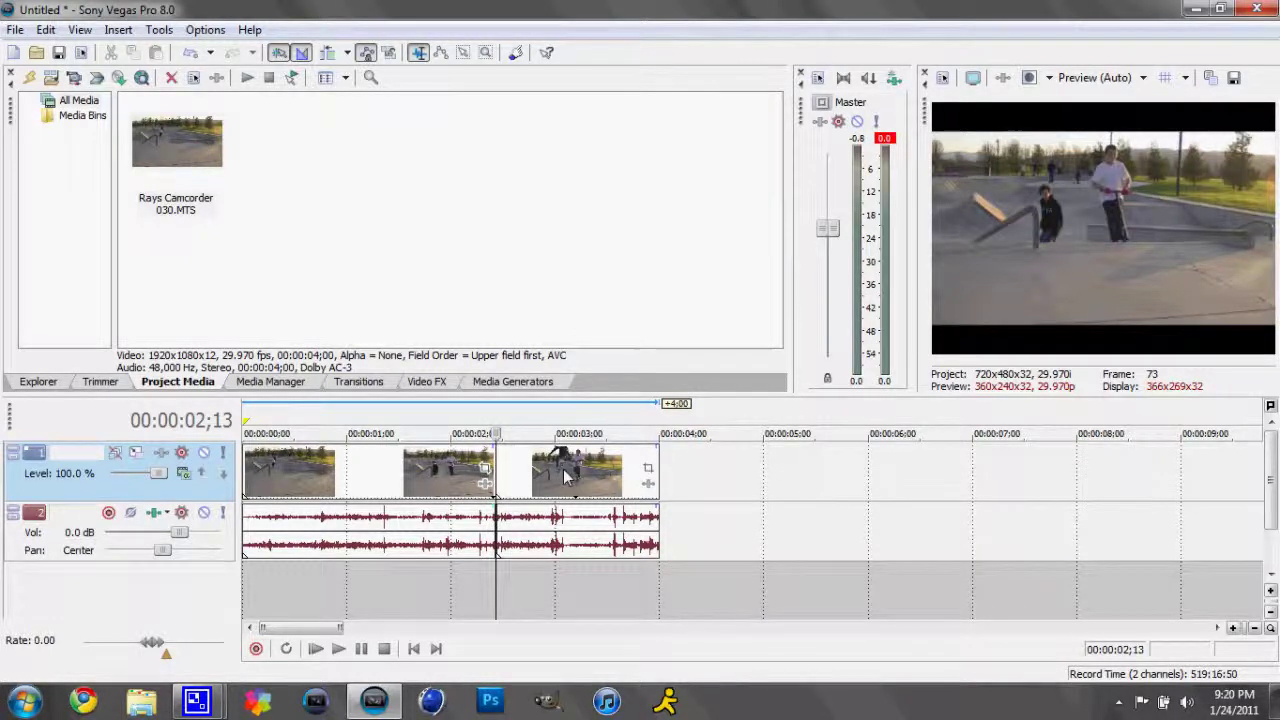
left_click(563, 478)
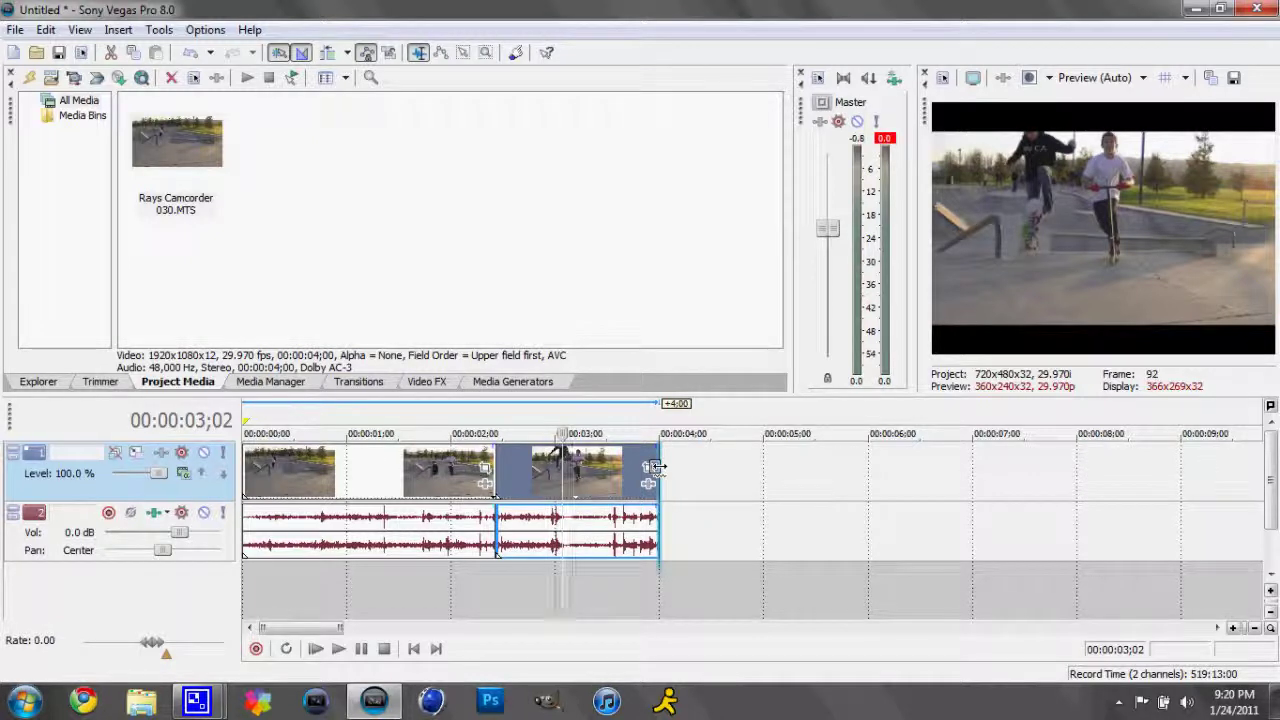
left_click_drag(655, 466, 736, 470)
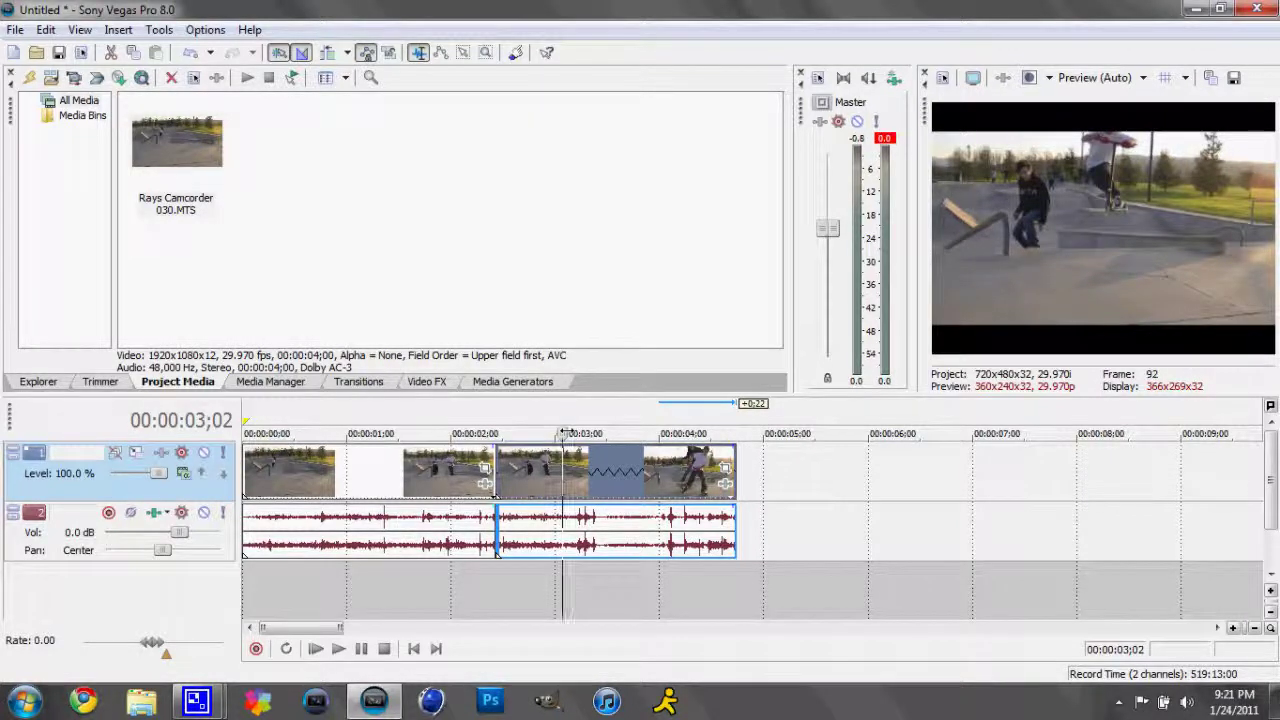
Rewind to the project start and play back the stretched edit.
left_click_drag(565, 432, 243, 432)
key("space")
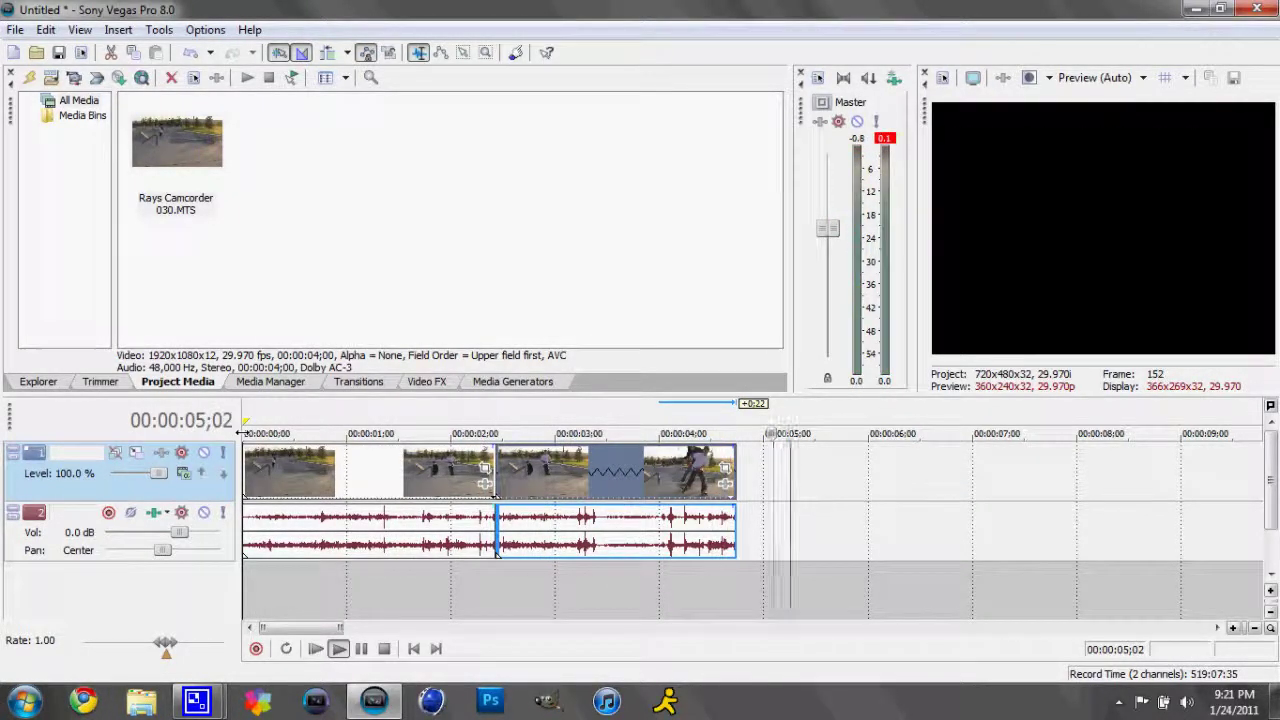
key("space")
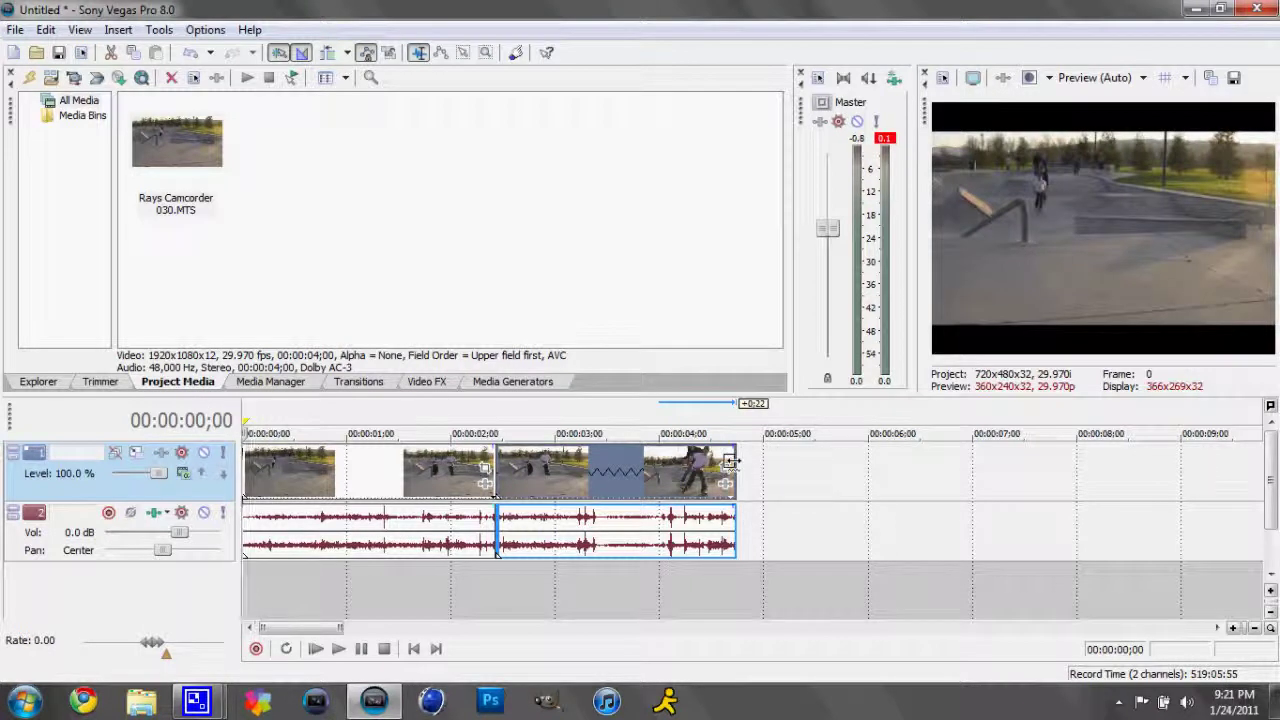
Stretch the second part to end near 5 seconds and preview the slow motion.
left_click_drag(730, 461, 783, 461)
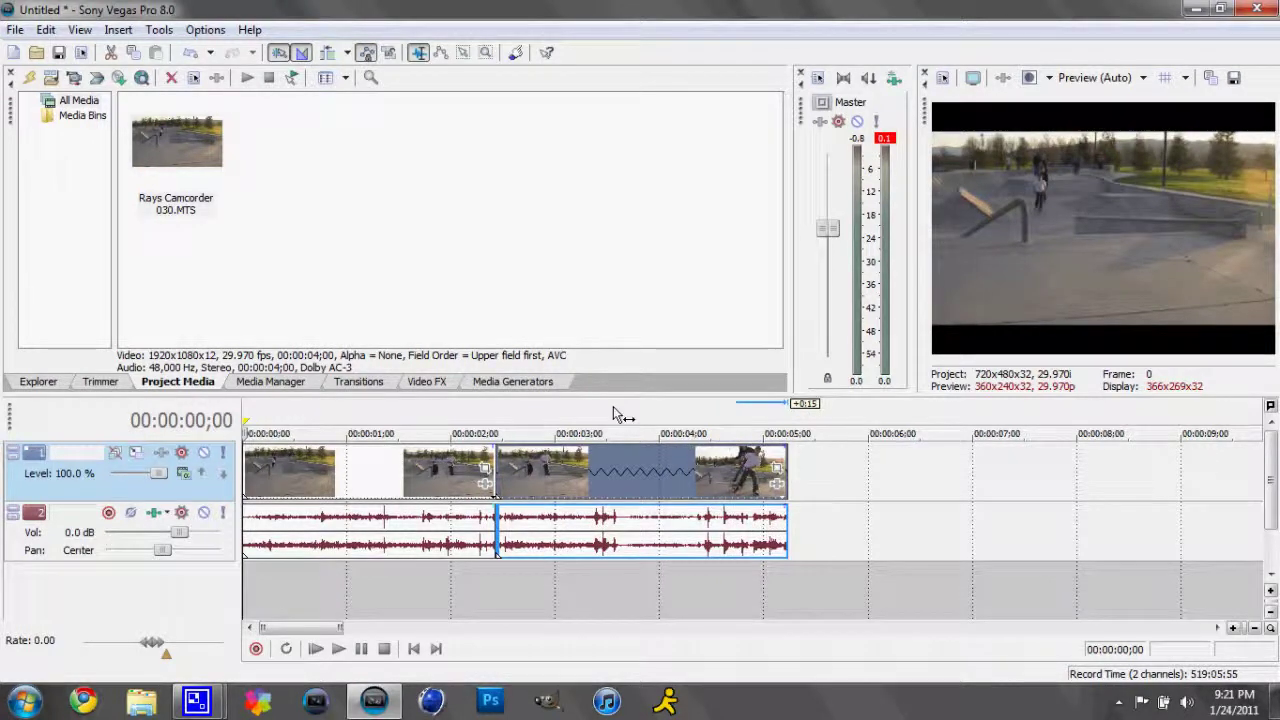
key("space")
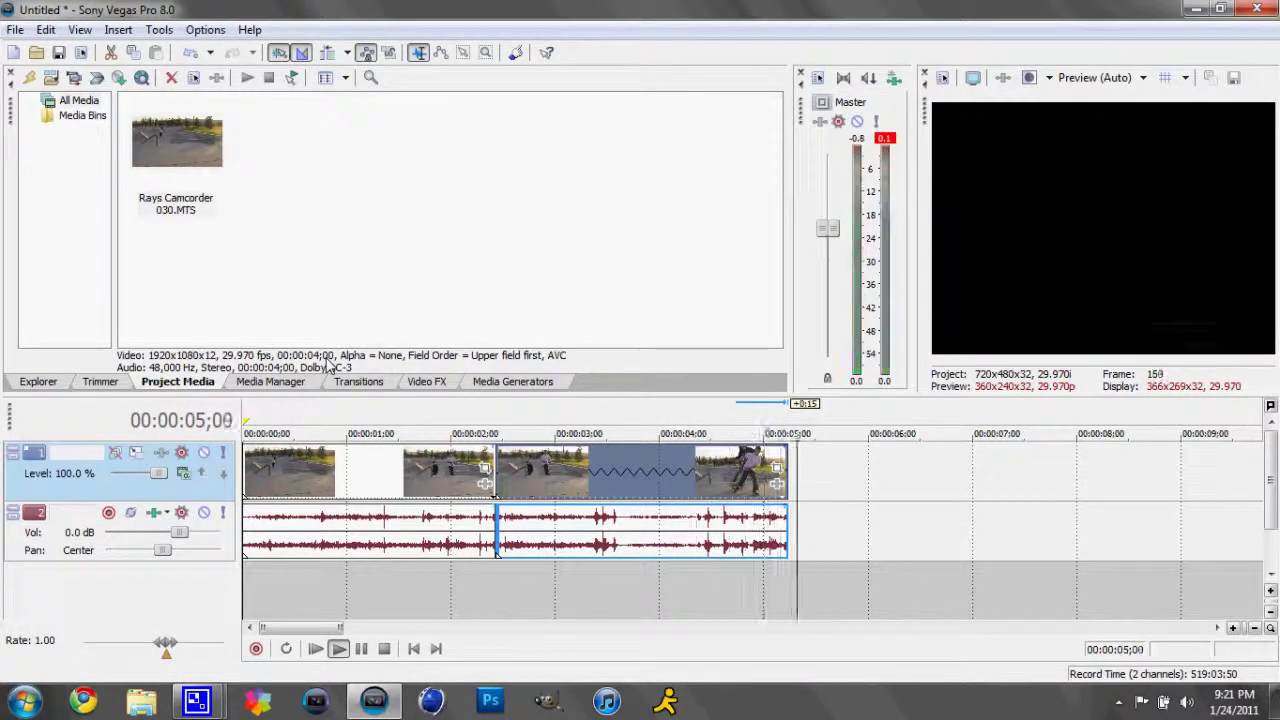
key("space")
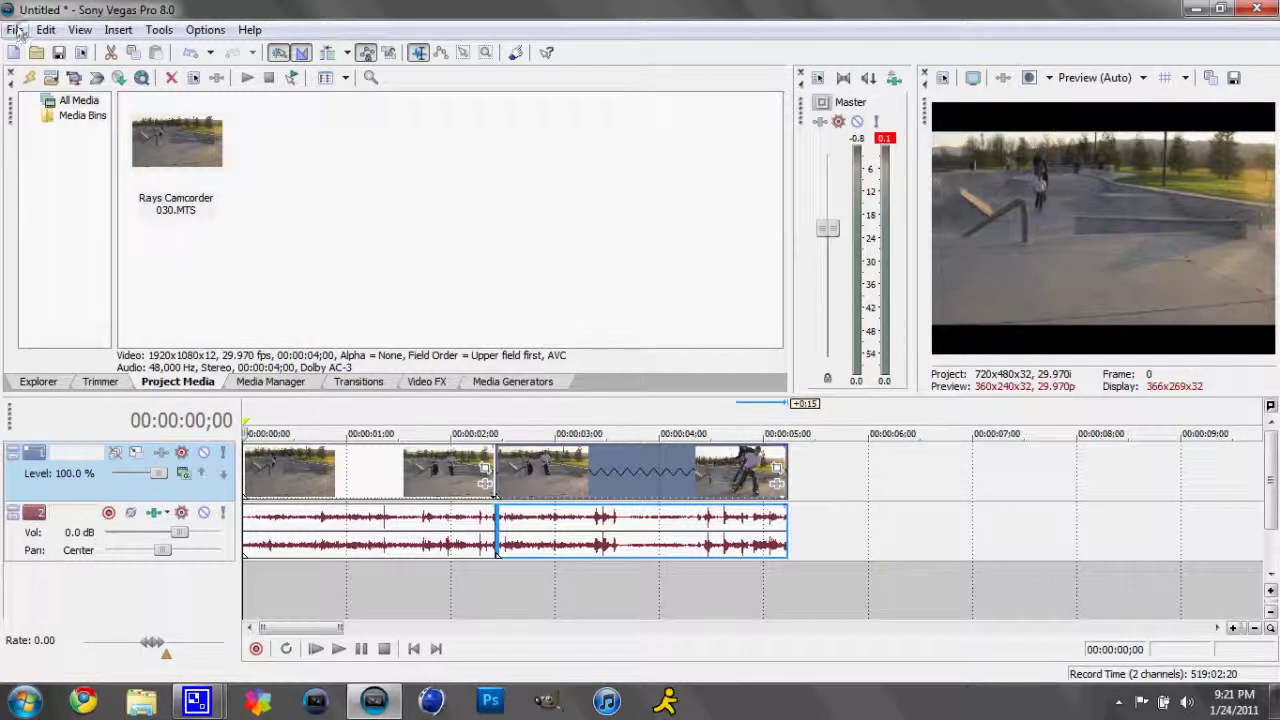
Open Custom settings for the Windows Media Video V9 template from File > Render As.
left_click(34, 52)
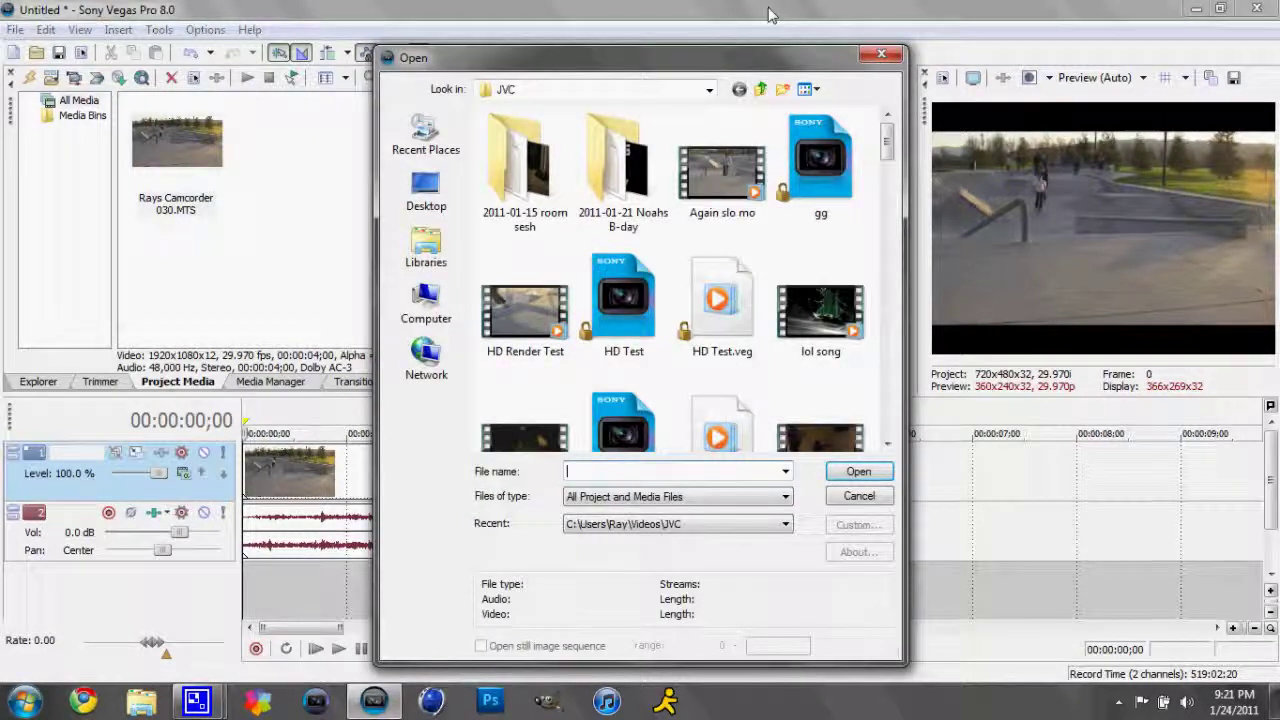
left_click(900, 54)
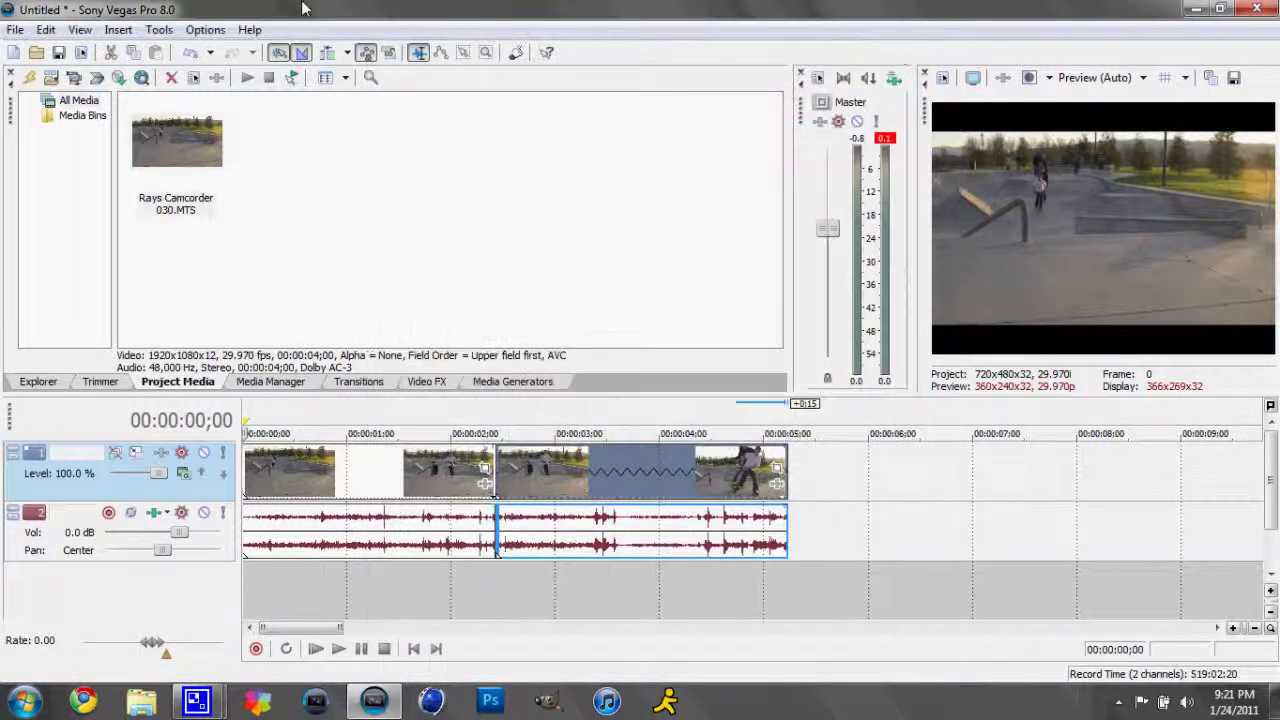
left_click(15, 29)
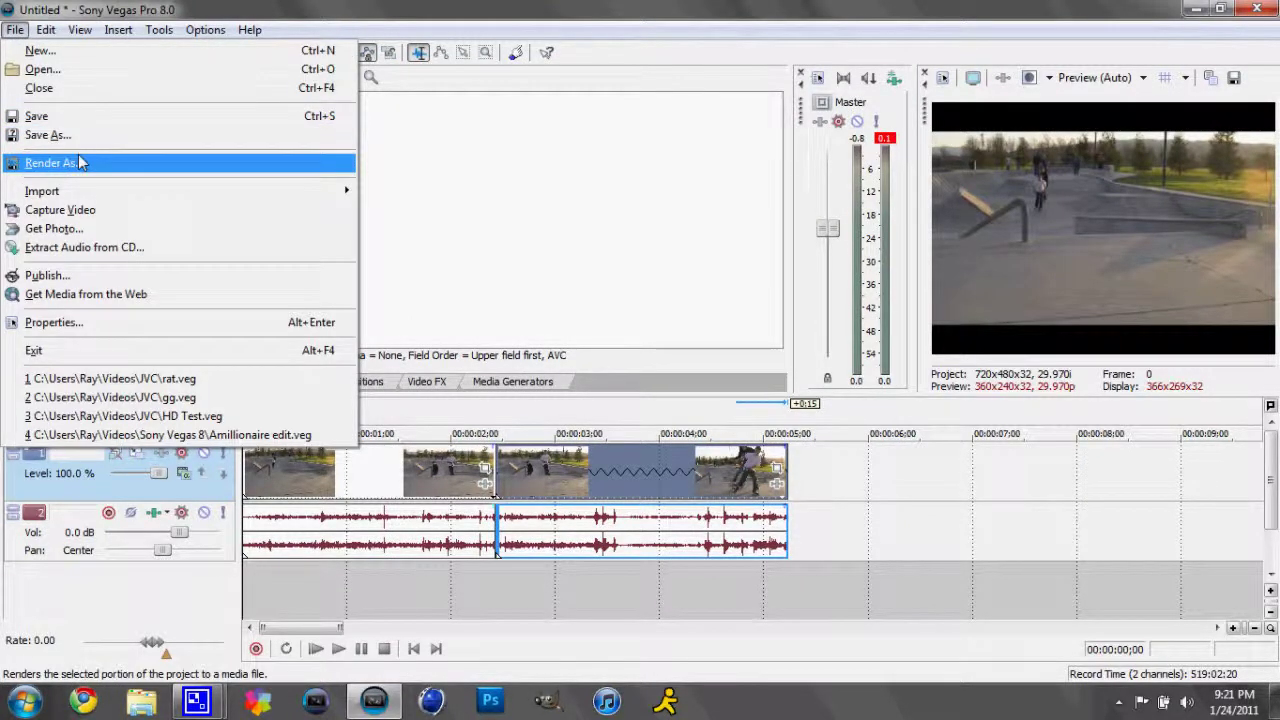
left_click(78, 160)
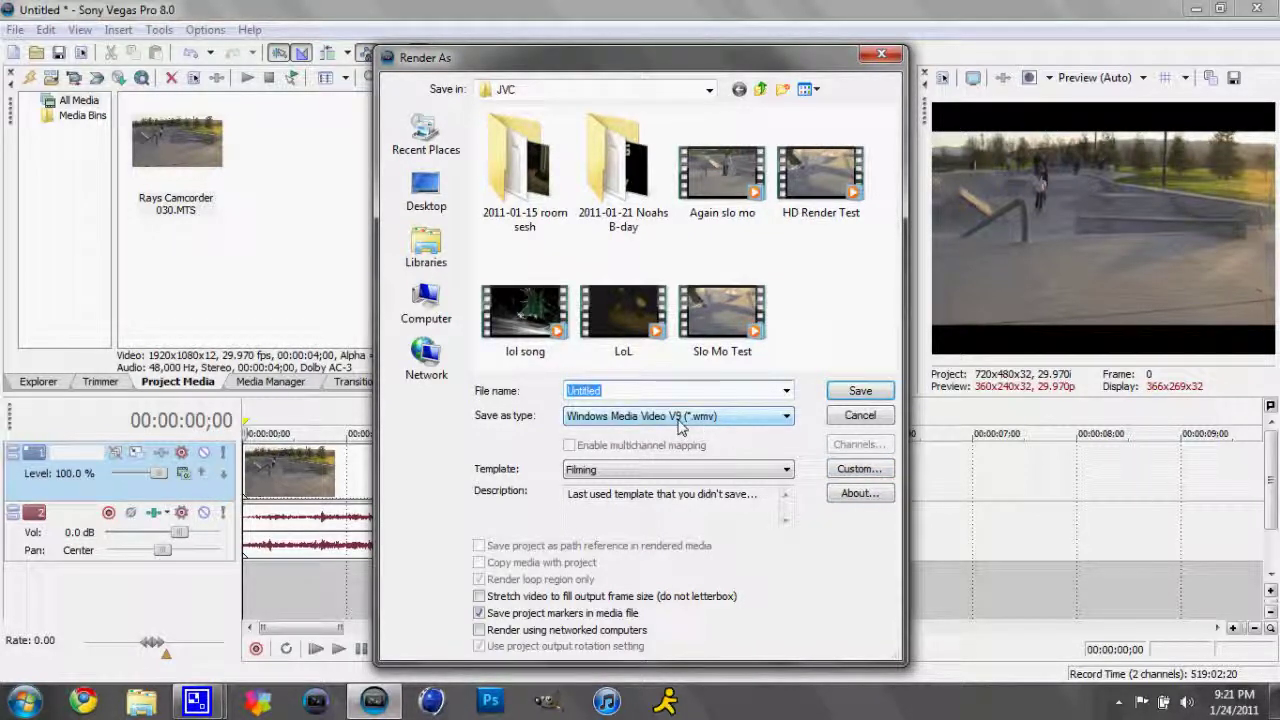
left_click(862, 470)
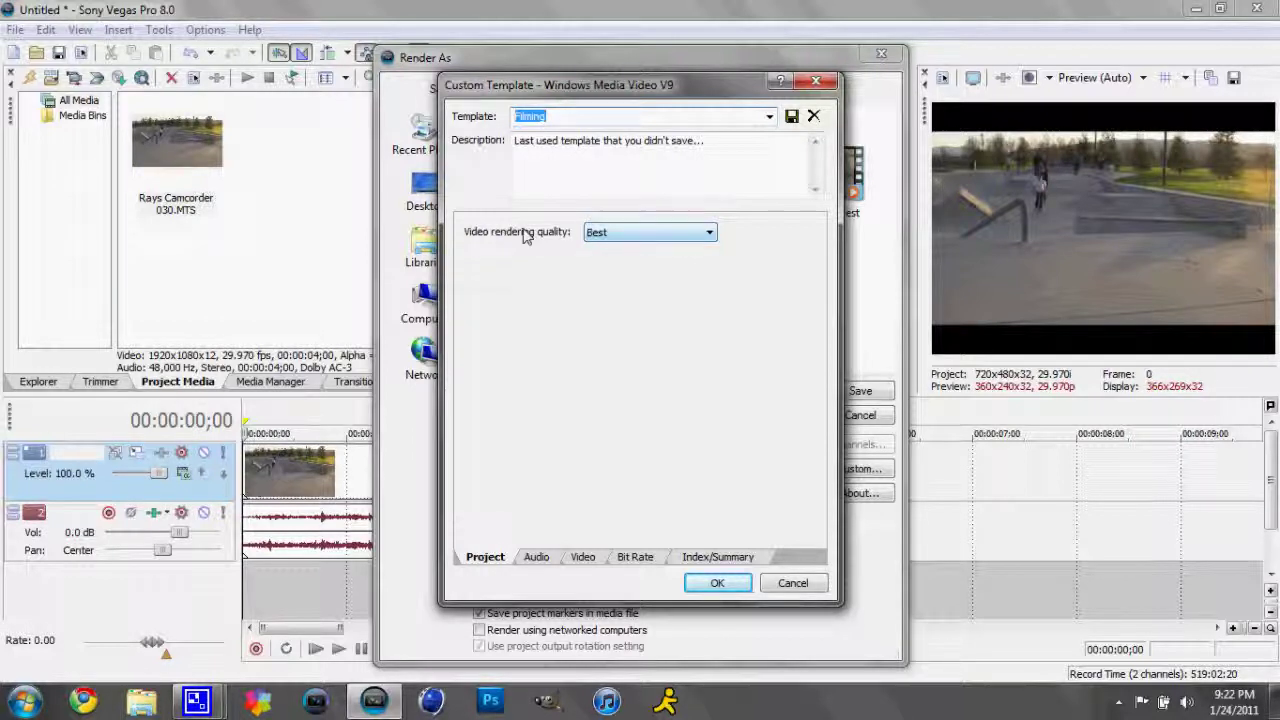
Review the Audio tab, then the Video tab showing 1280x720 at 29.970 fps.
left_click(540, 560)
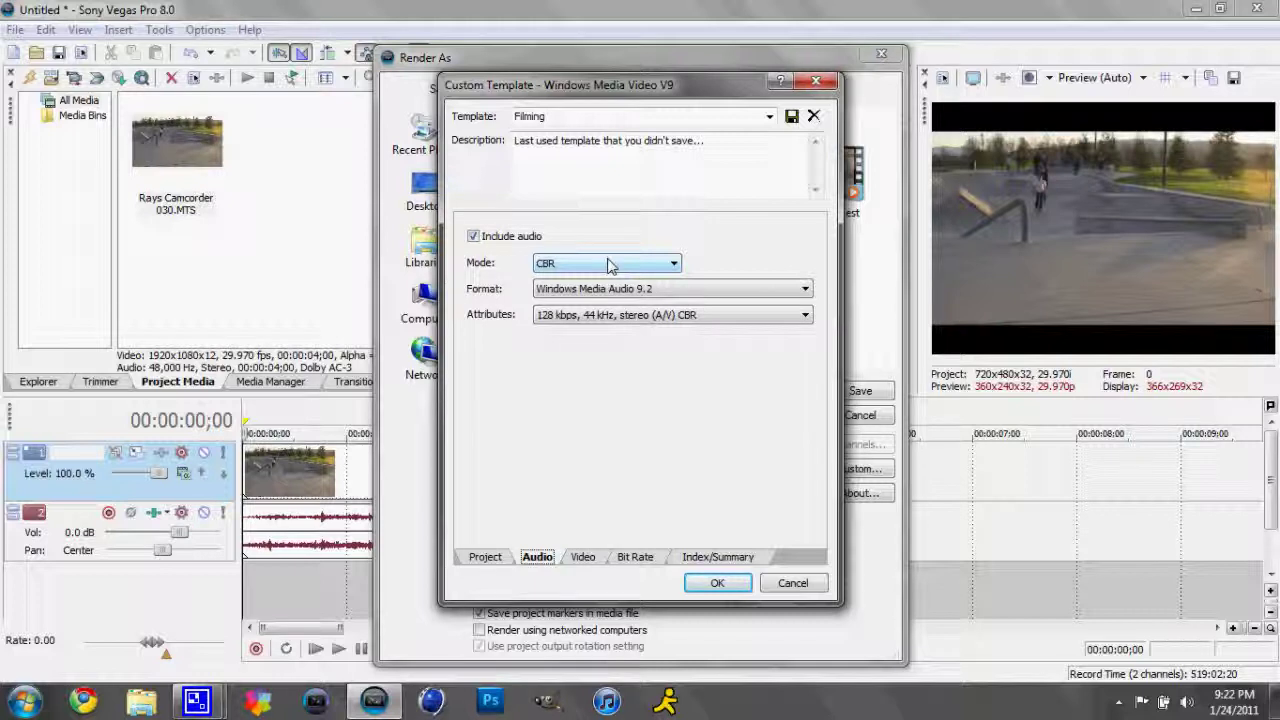
left_click(581, 558)
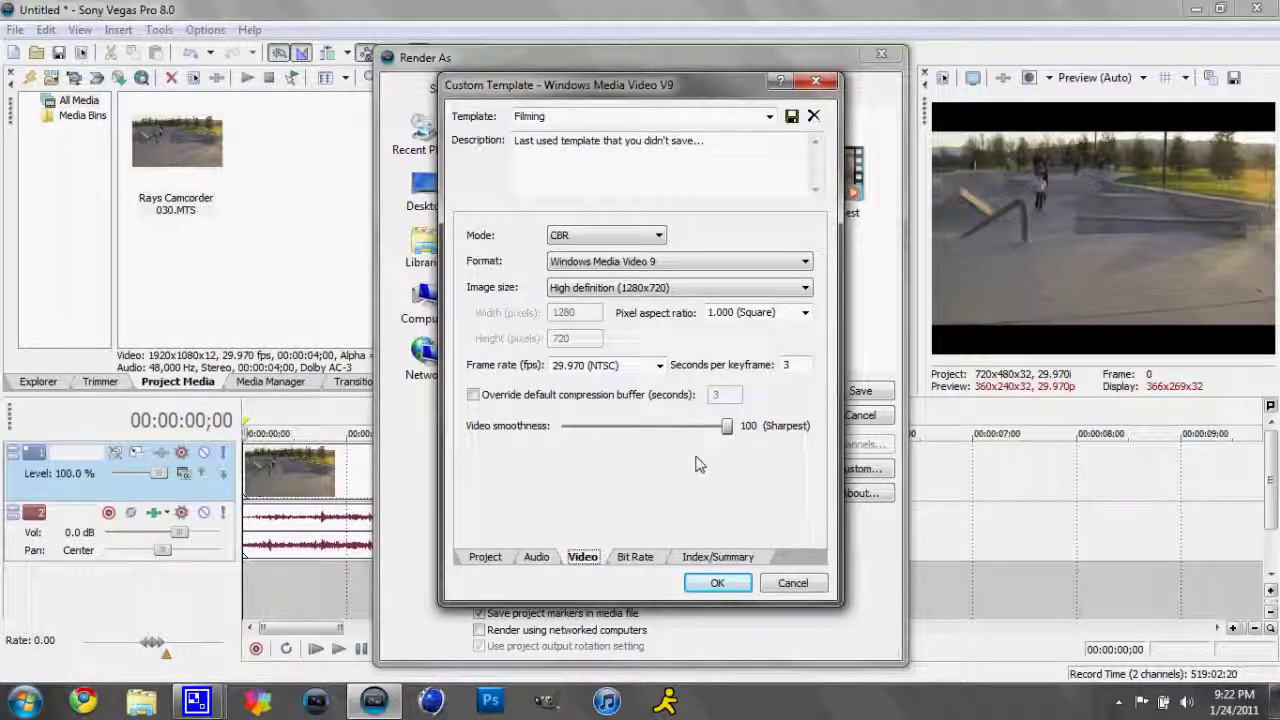
Confirm the 3M Internet/LAN bit rate, accept the template, and close Render As.
left_click(635, 557)
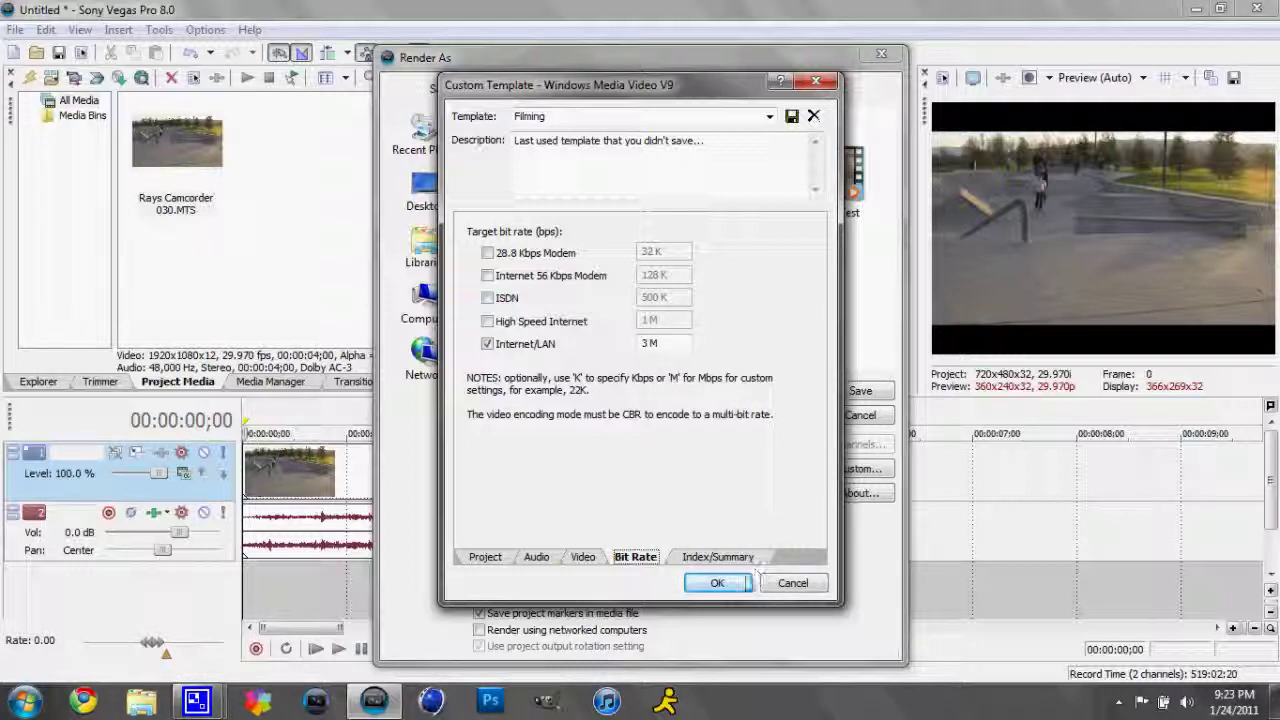
left_click(714, 559)
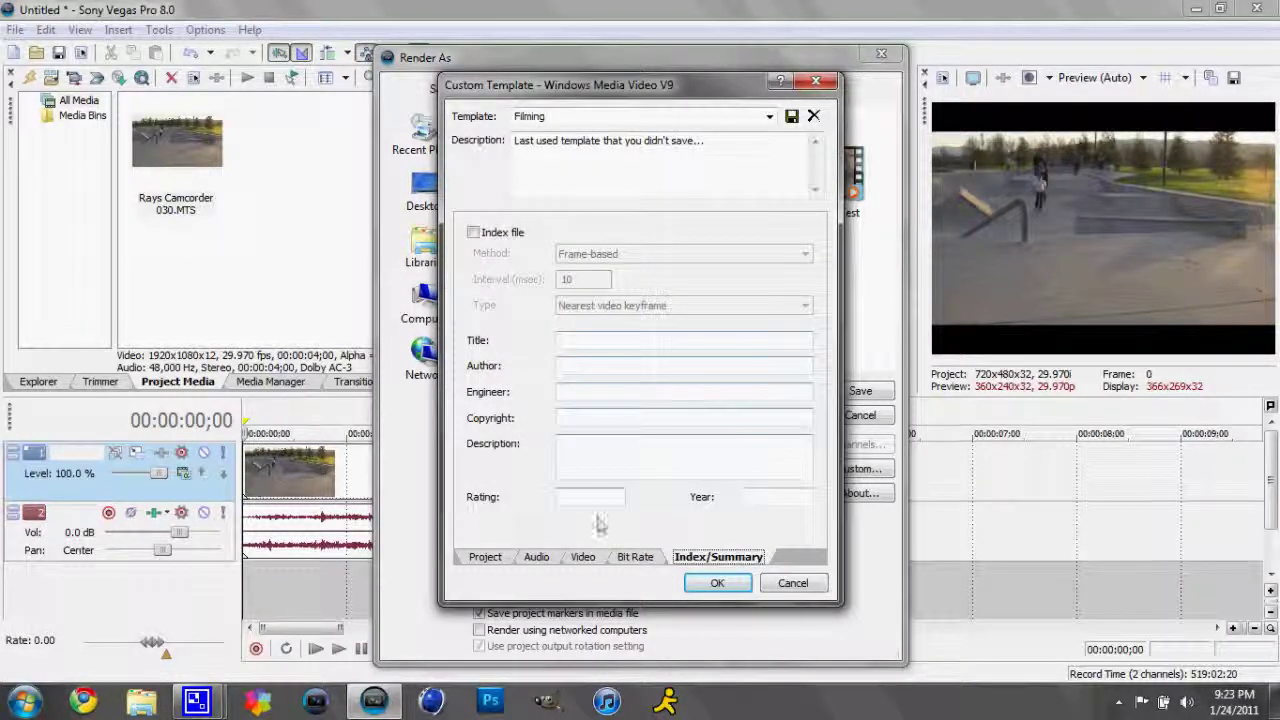
left_click(716, 583)
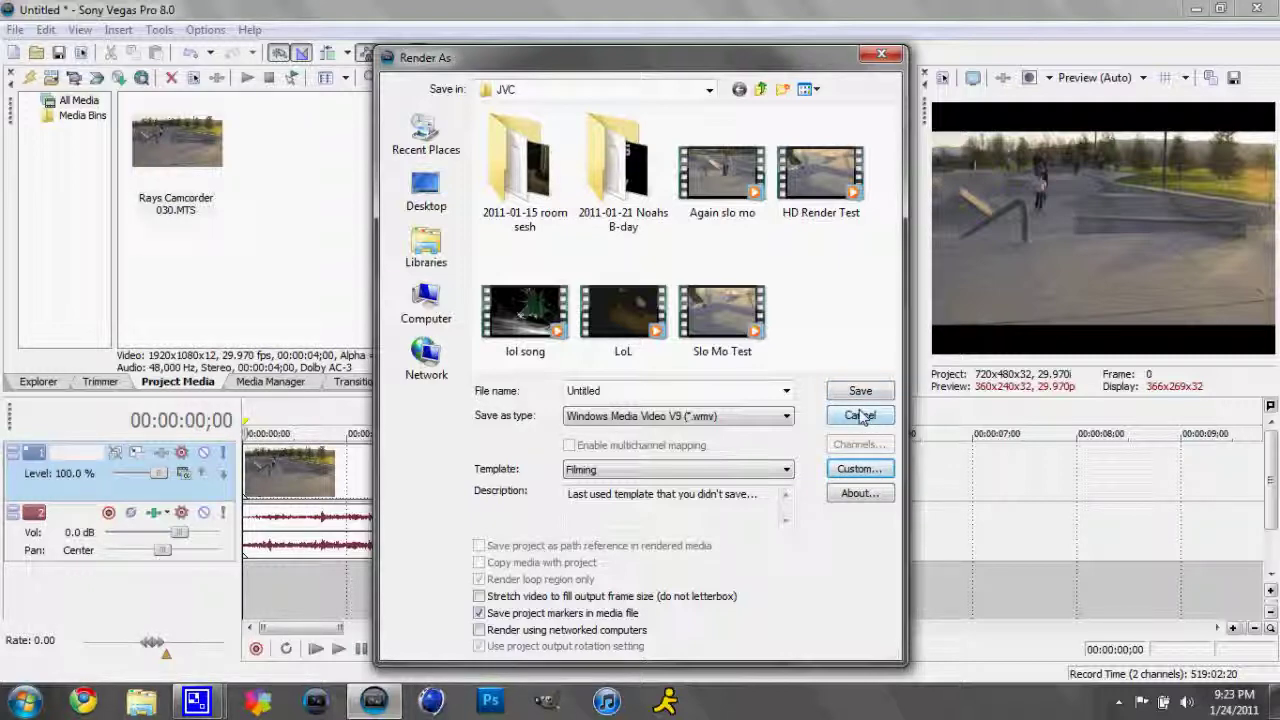
left_click(860, 416)
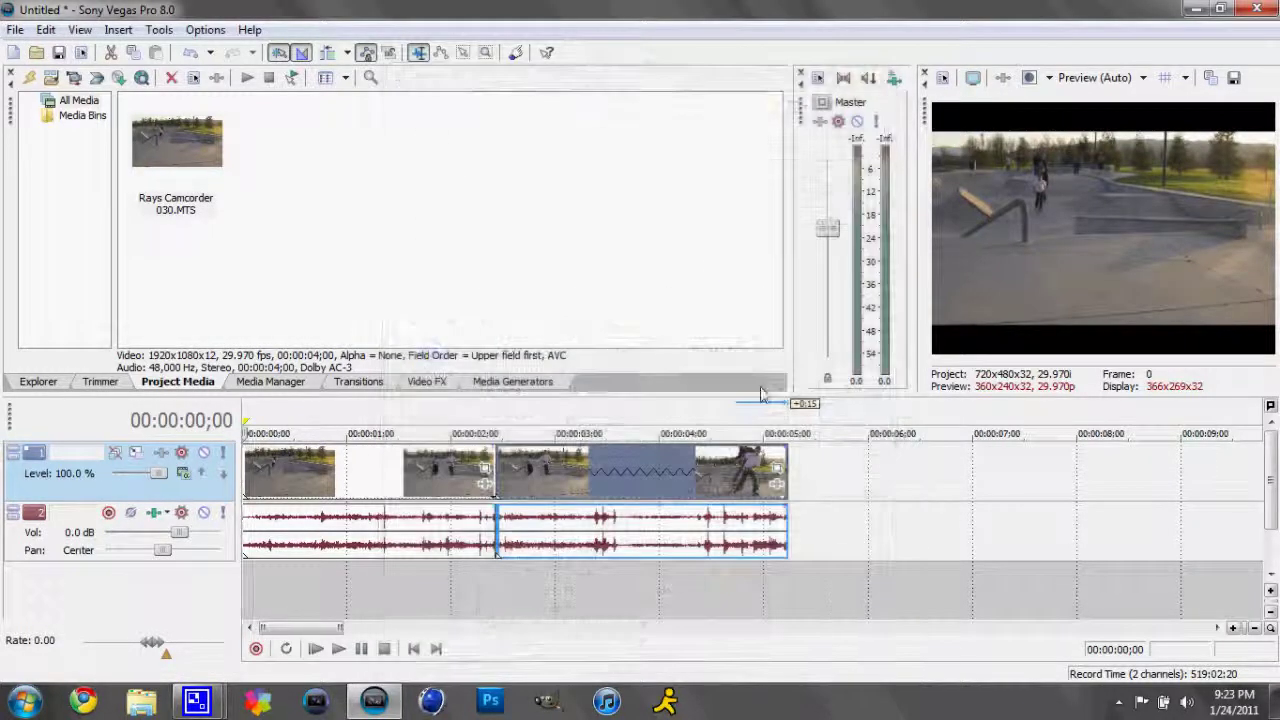